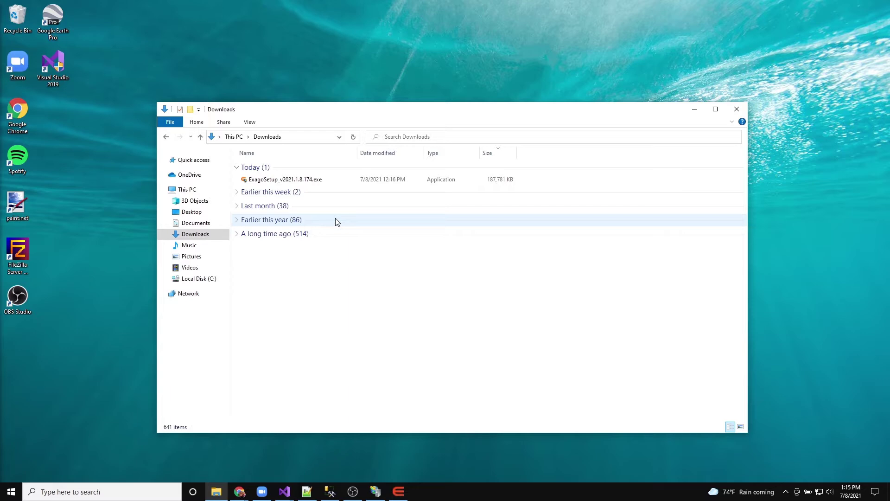
Select ExagoSetup_v2021.1.8.174.exe in Downloads and bring up its context menu.
left_click(301, 181)
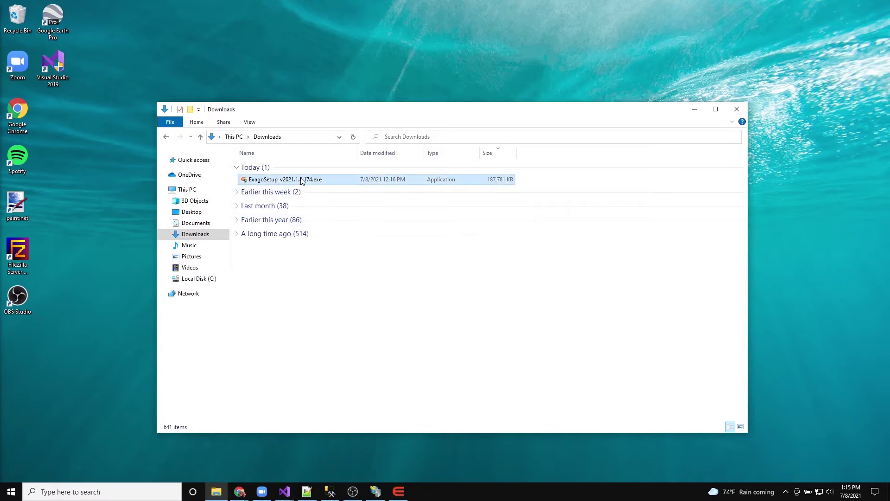
right_click(301, 180)
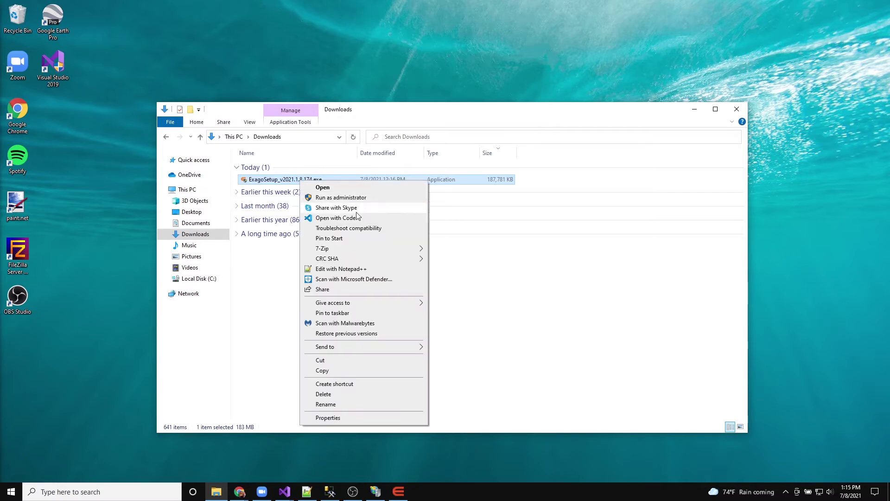
Run the Exago installer as administrator and start the Exago Web Application install.
left_click(346, 196)
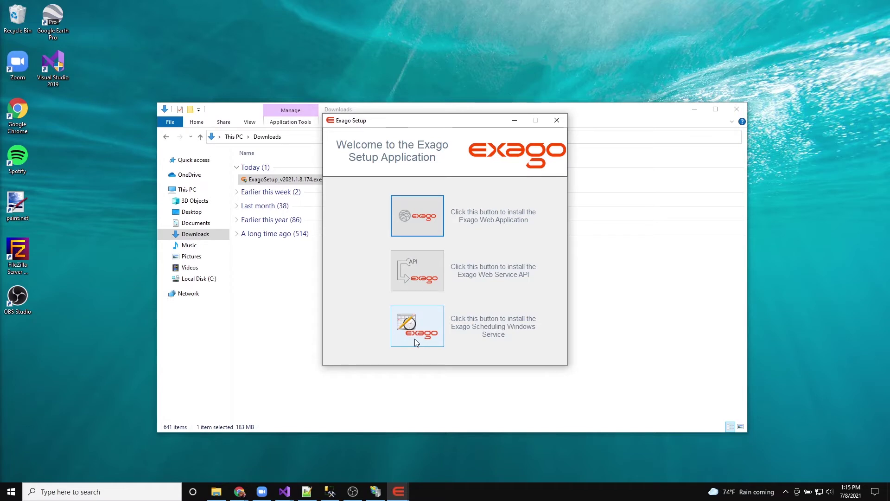
left_click(423, 225)
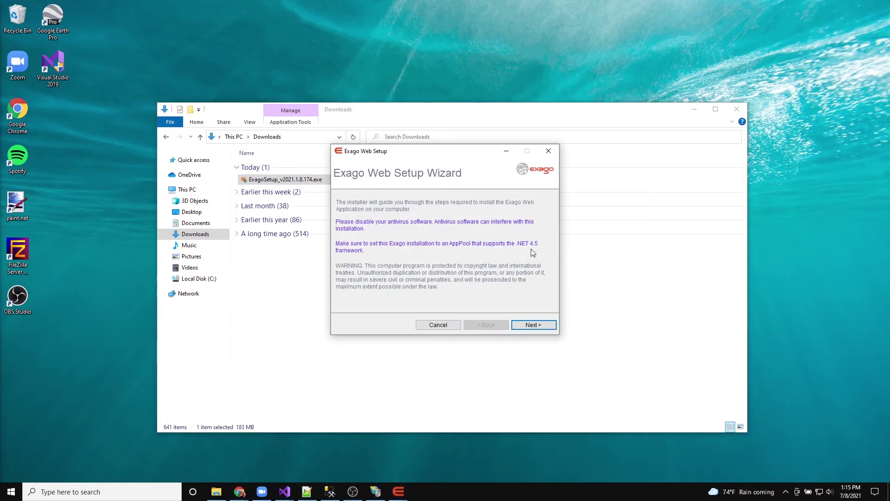
Keep virtual directory Exago_21.1 and path C:\Program Files\Exago\Exago_21.1, then start installing.
left_click(538, 327)
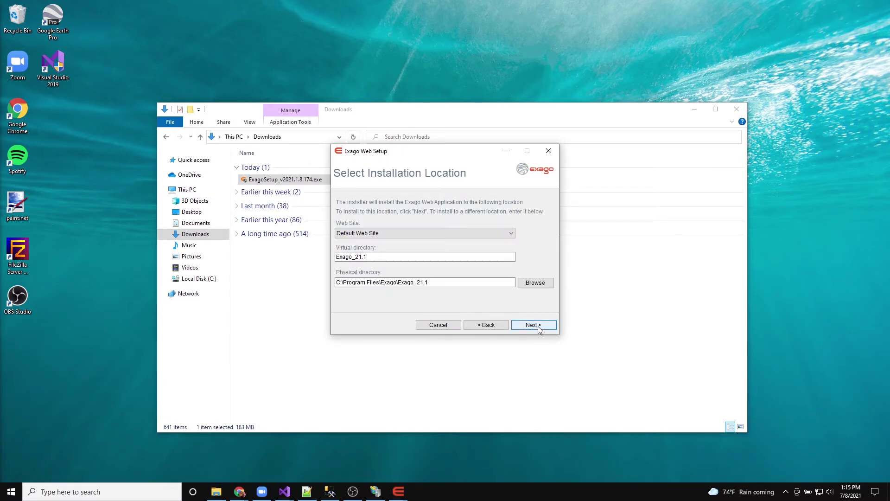
key("Tab")
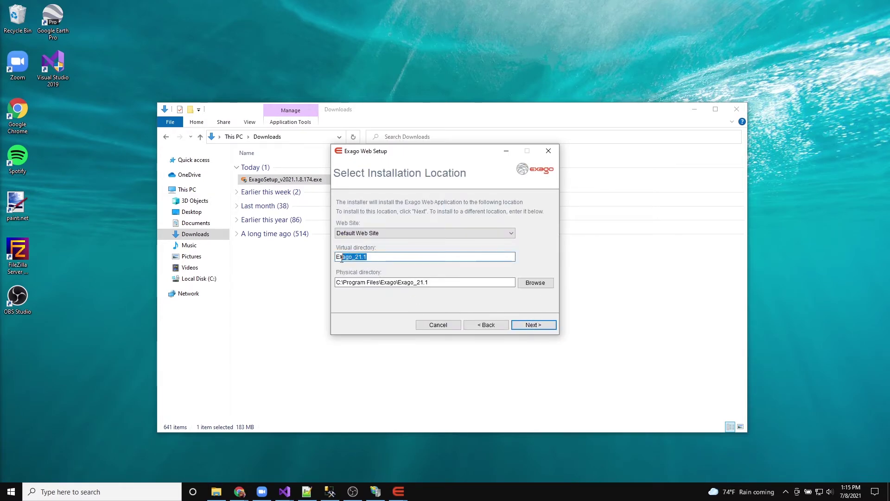
left_click_drag(429, 282, 360, 283)
left_click(433, 282)
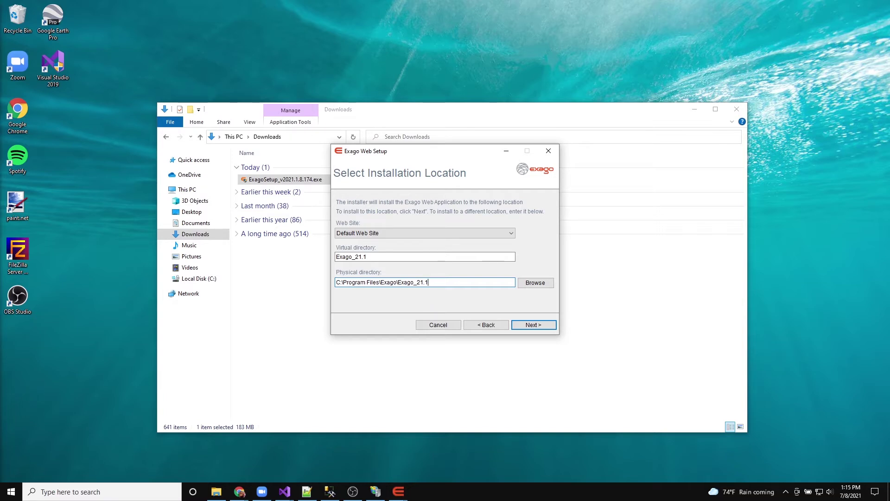
left_click(379, 258)
left_click_drag(378, 259, 352, 259)
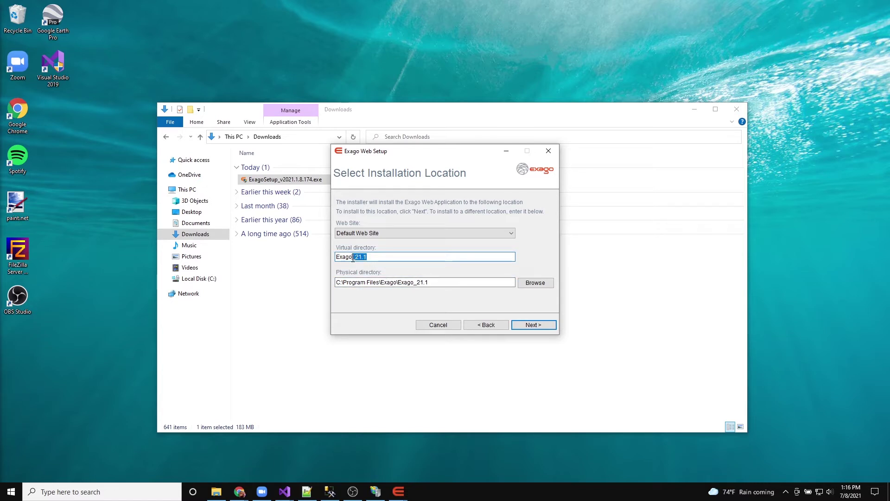
left_click_drag(430, 282, 412, 282)
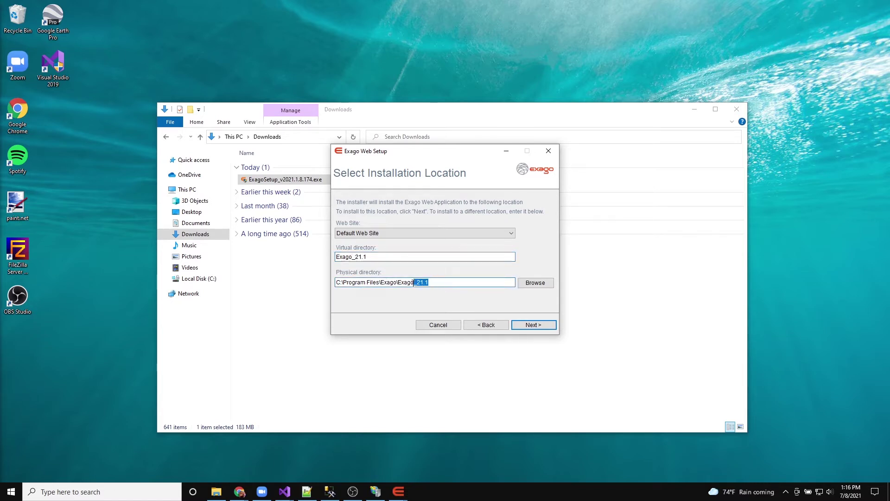
left_click(440, 284)
left_click(533, 326)
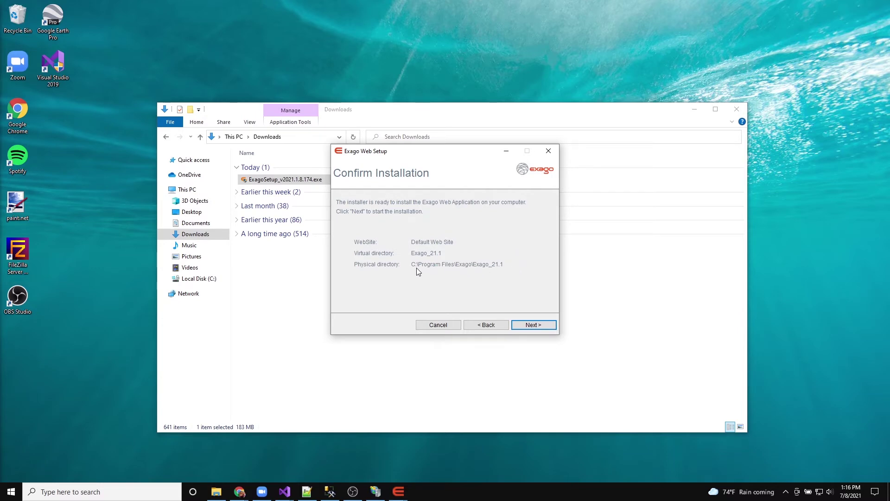
left_click(522, 325)
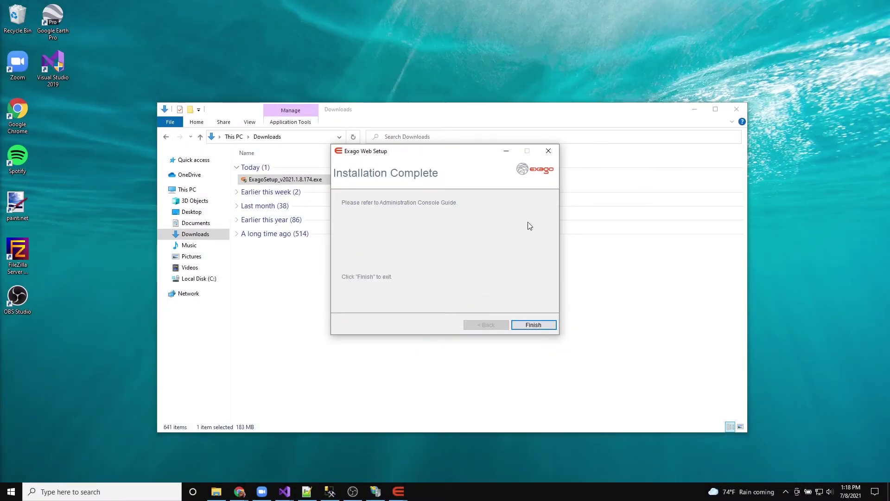
Close the finished Exago Web Setup wizard.
left_click(548, 151)
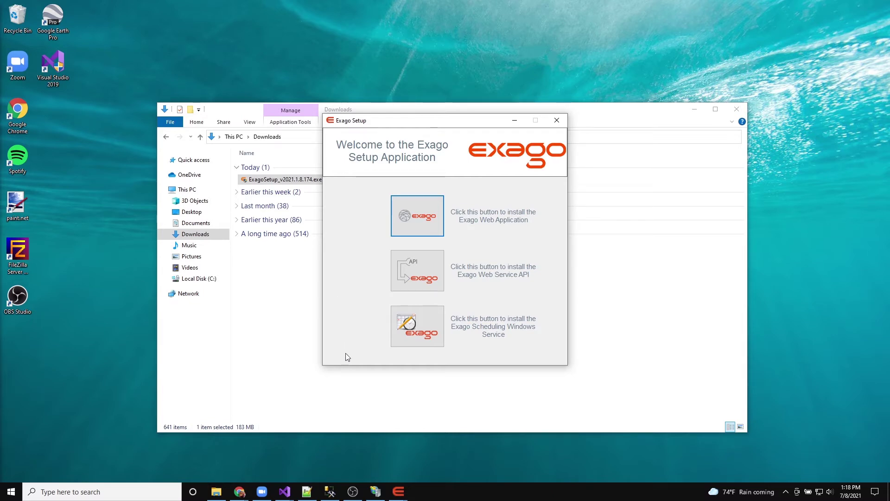
Confirm in Advanced Settings that Exago_21.1 uses the .NET v4.5 application pool.
left_click(375, 493)
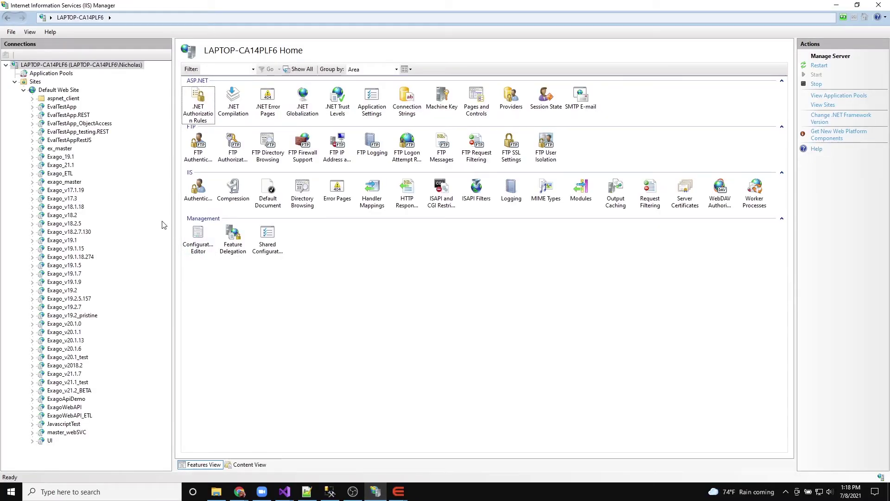
left_click(70, 166)
left_click(69, 165)
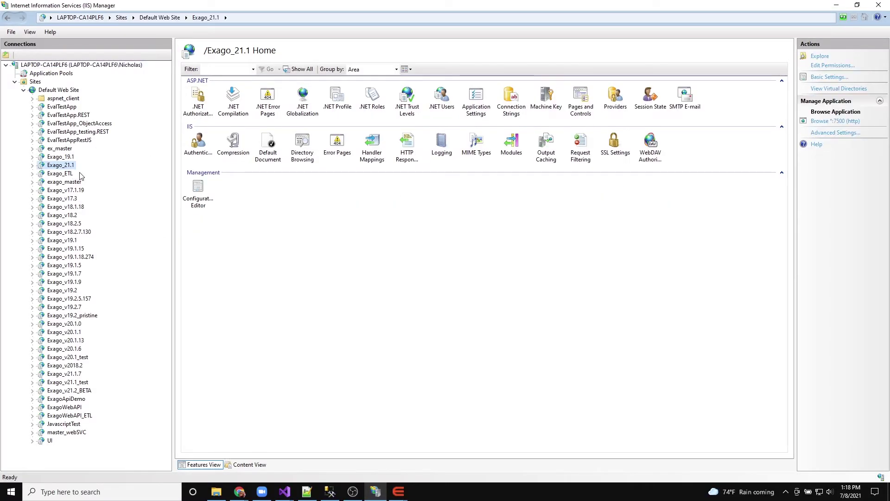
left_click(836, 133)
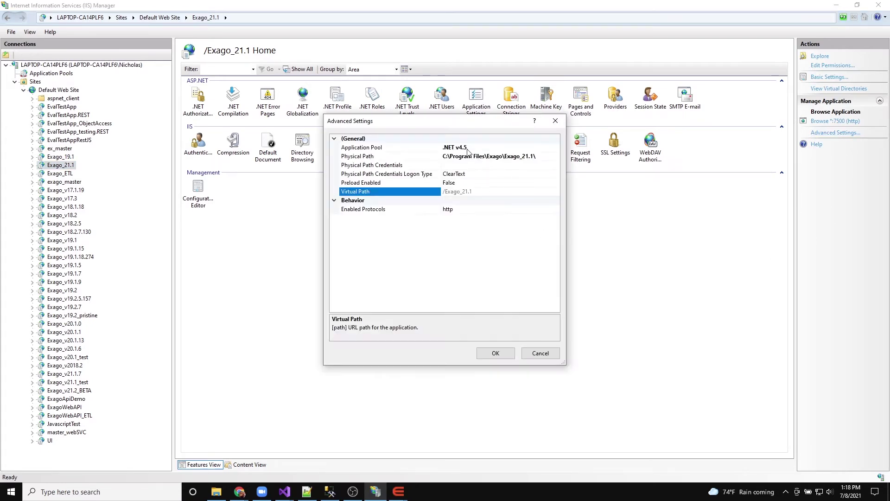
left_click(547, 147)
left_click(556, 147)
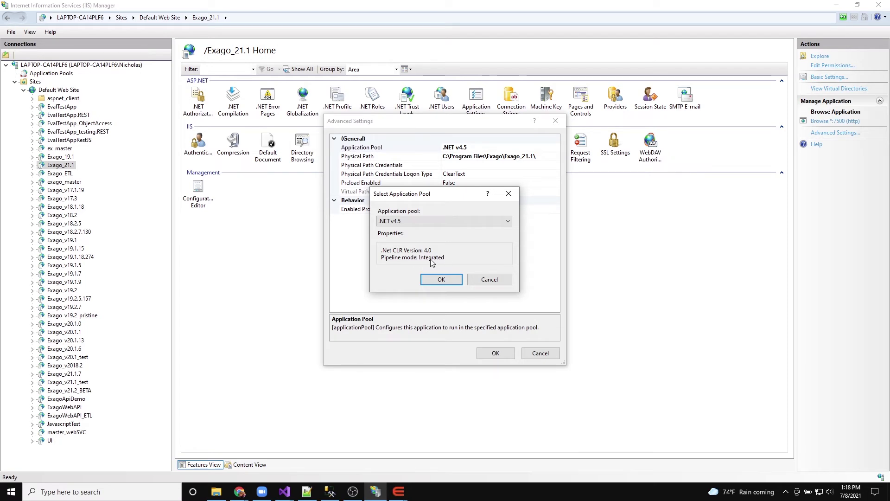
left_click(442, 279)
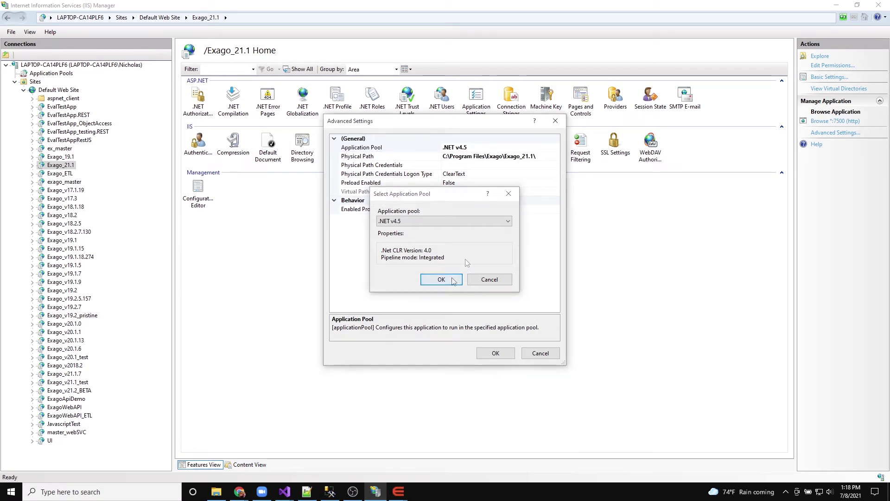
left_click(495, 353)
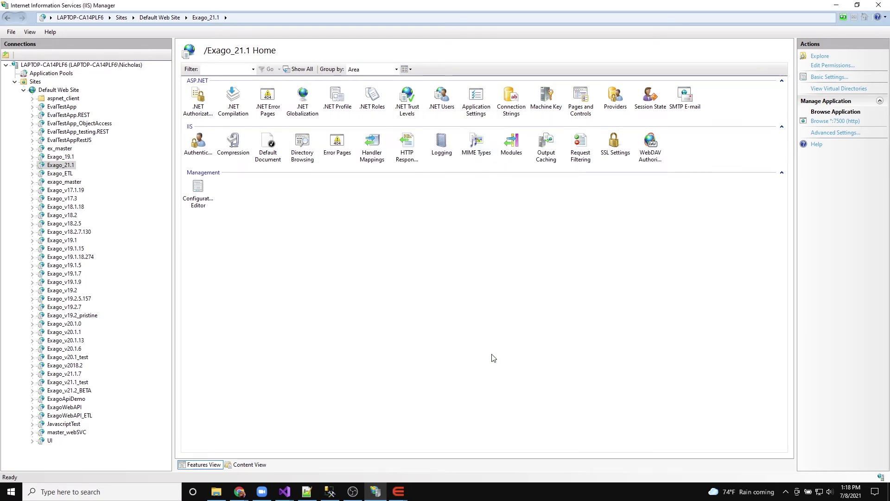
Check the .NET v4.5 pool under Application Pools, then bring File Explorer forward.
left_click(64, 75)
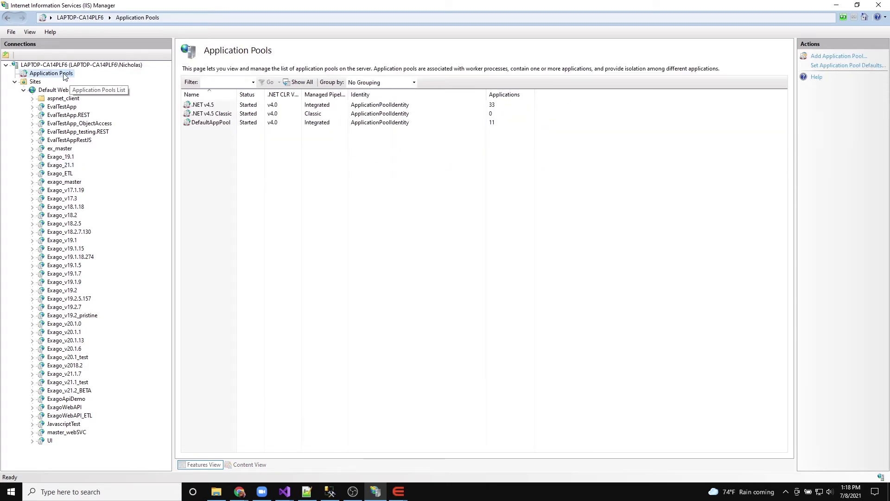
left_click(212, 106)
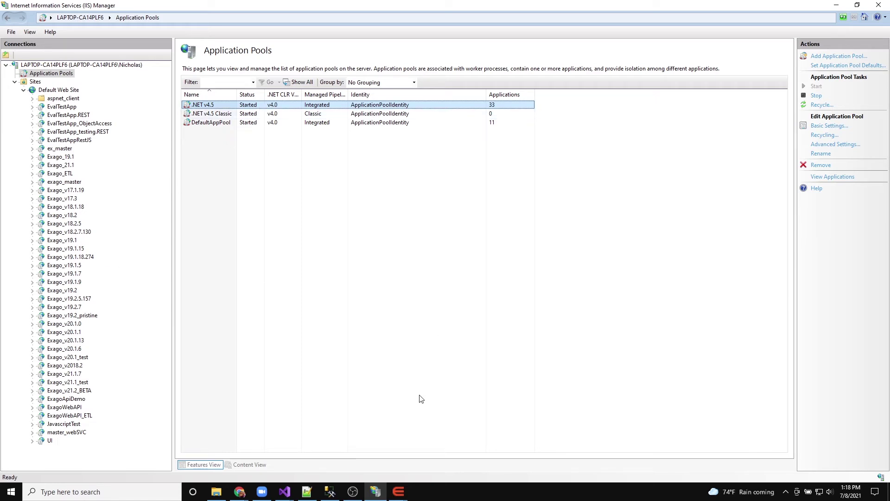
left_click(218, 493)
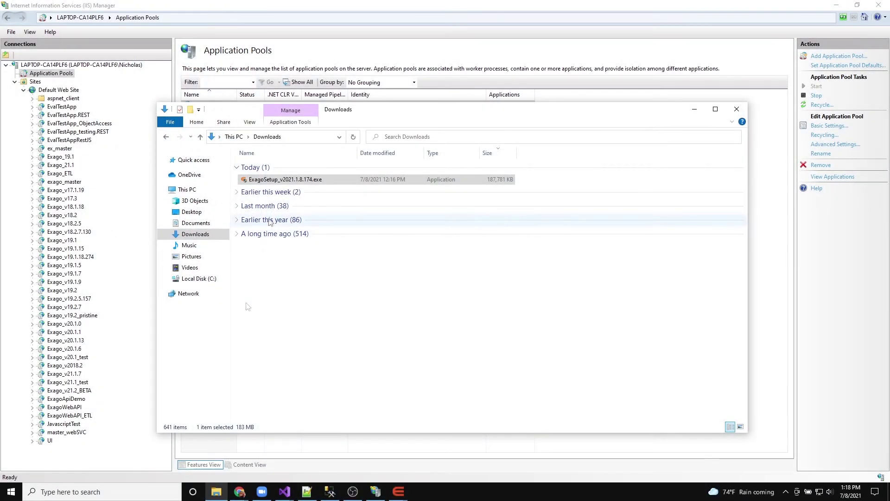
Browse to the C:\Program Files\Exago\Exago_21.1 install folder.
left_click(209, 281)
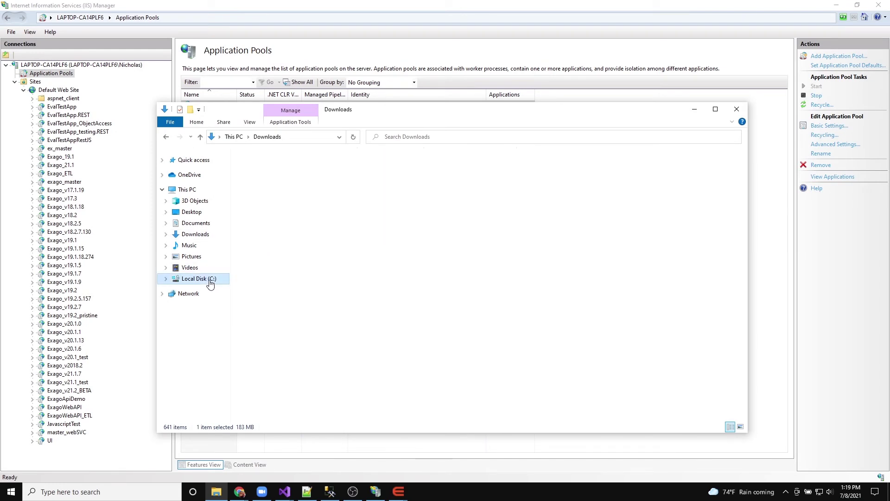
double_click(276, 276)
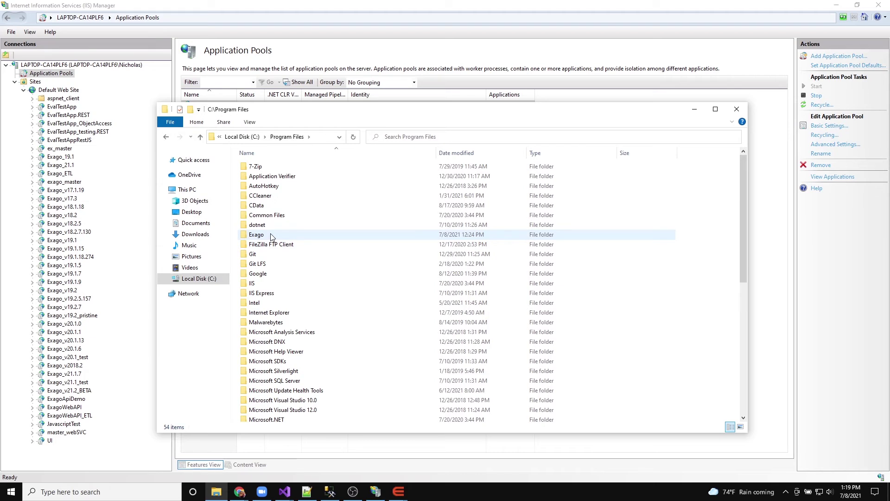
double_click(271, 235)
left_click(274, 225)
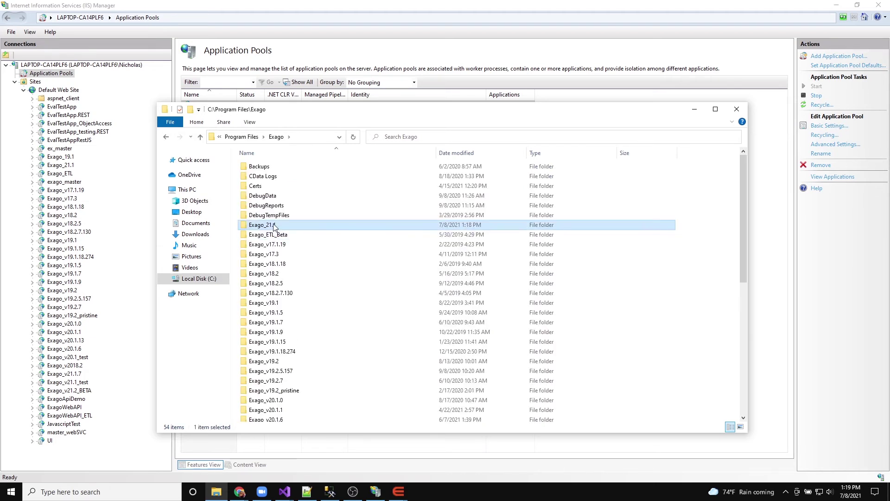
double_click(290, 224)
Verify in the Config folder's Security tab that IIS_IUSRS has Full control.
left_click(273, 187)
right_click(274, 187)
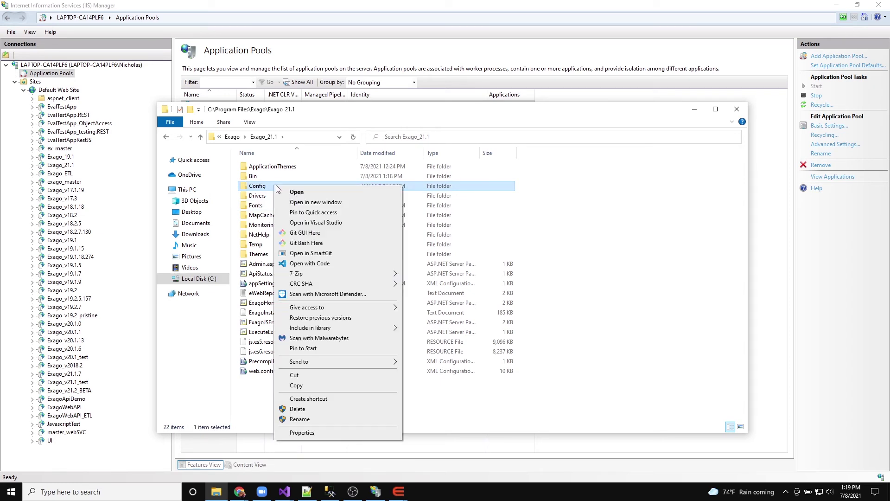
left_click(302, 433)
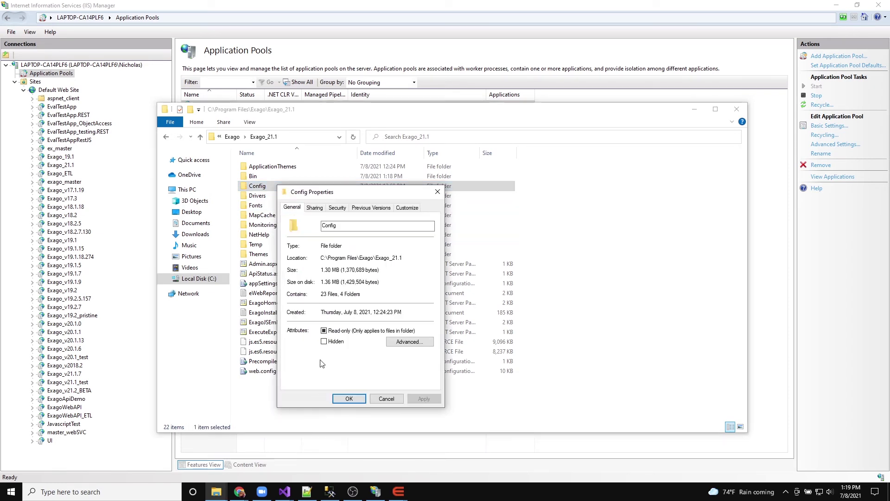
left_click(338, 208)
scroll(377, 254, "down", 2)
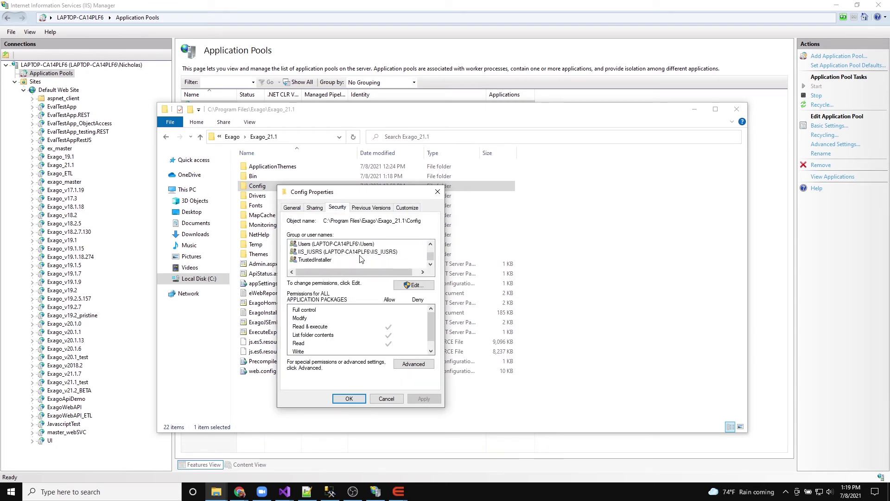
left_click(345, 253)
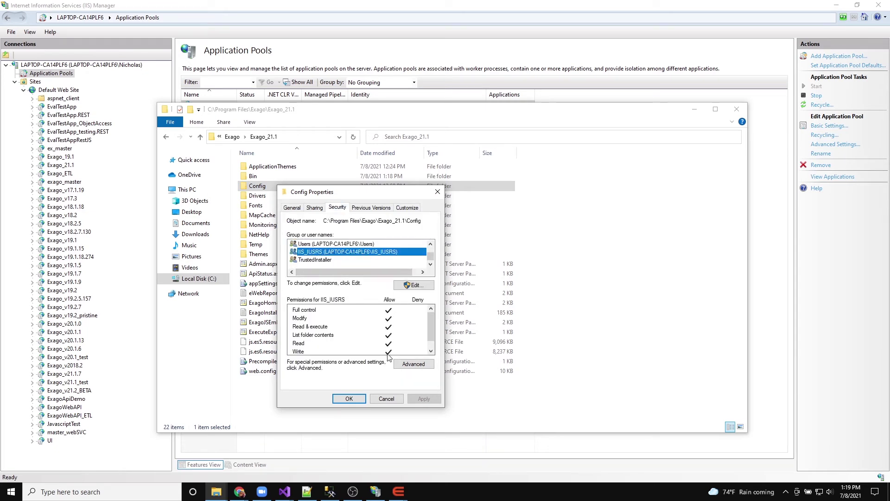
left_click(349, 399)
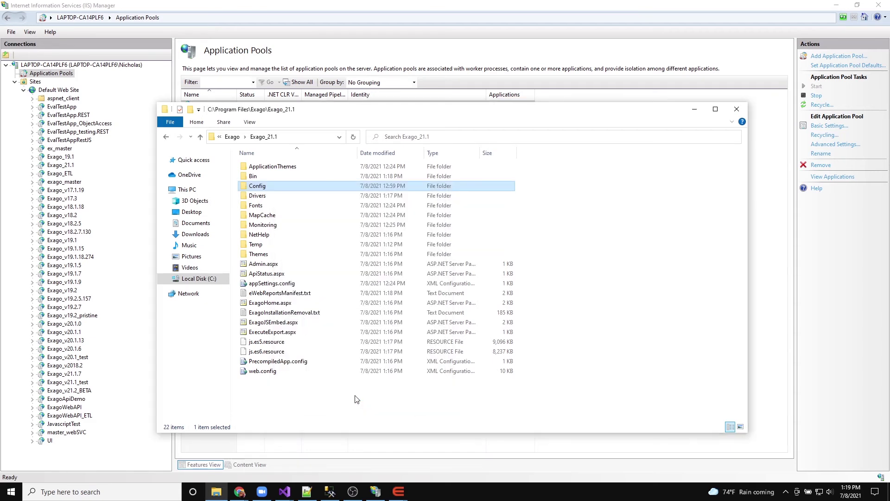
left_click(268, 246)
Add IIS_IUSRS to the Temp folder's permissions with Full control and apply.
right_click(268, 245)
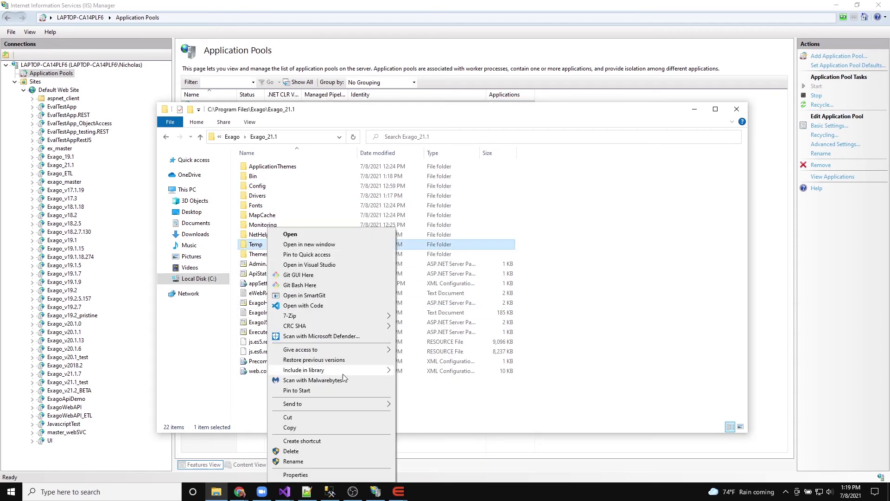
left_click(321, 473)
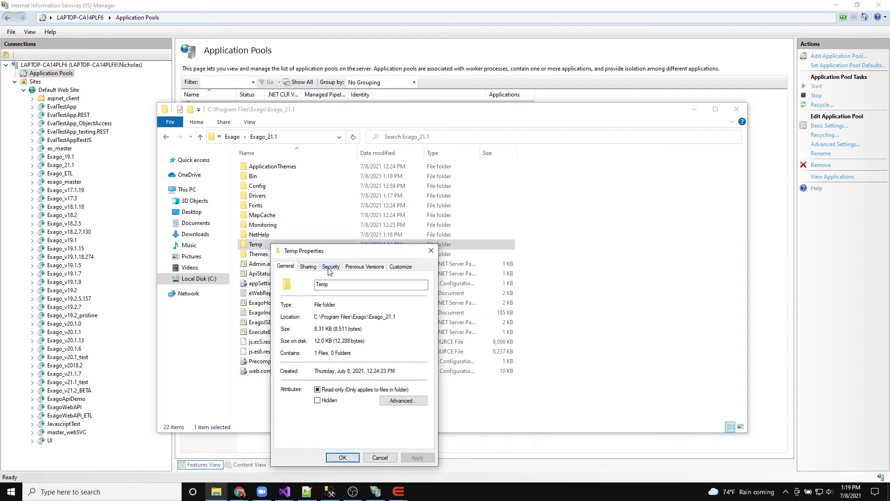
left_click(330, 267)
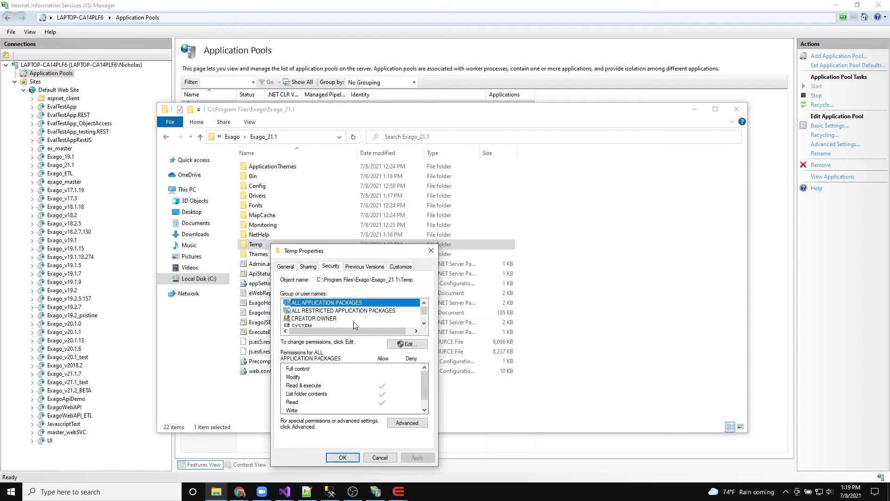
left_click(414, 345)
left_click(387, 382)
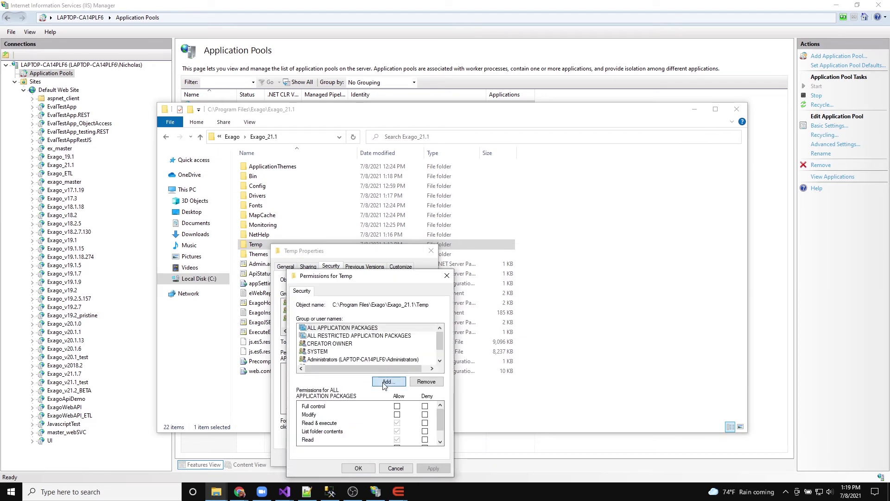
type("IIS")
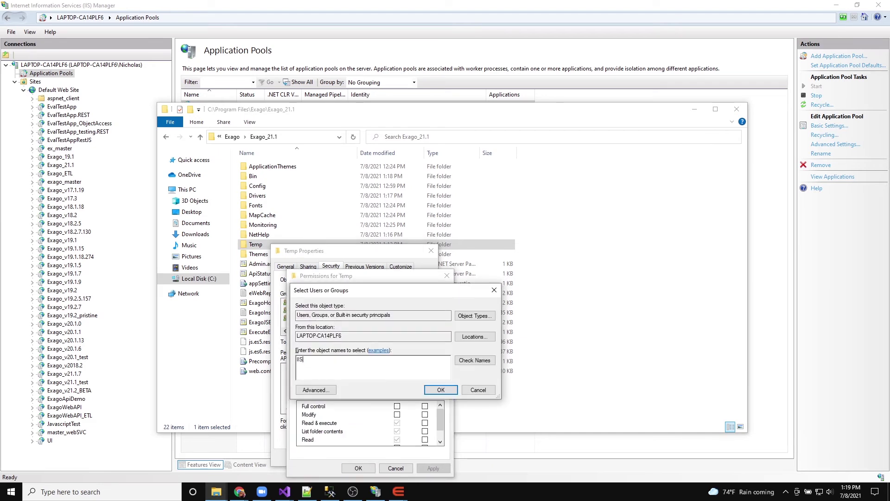
type("_IUSRS")
left_click(434, 390)
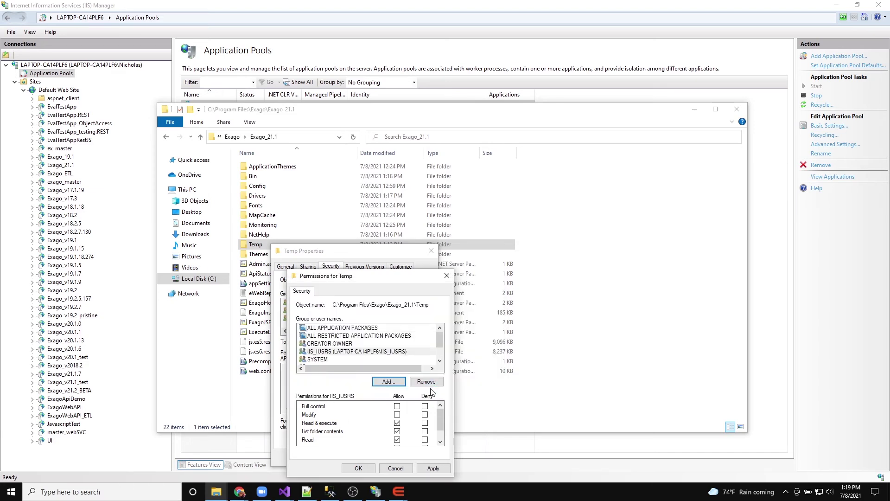
left_click(397, 406)
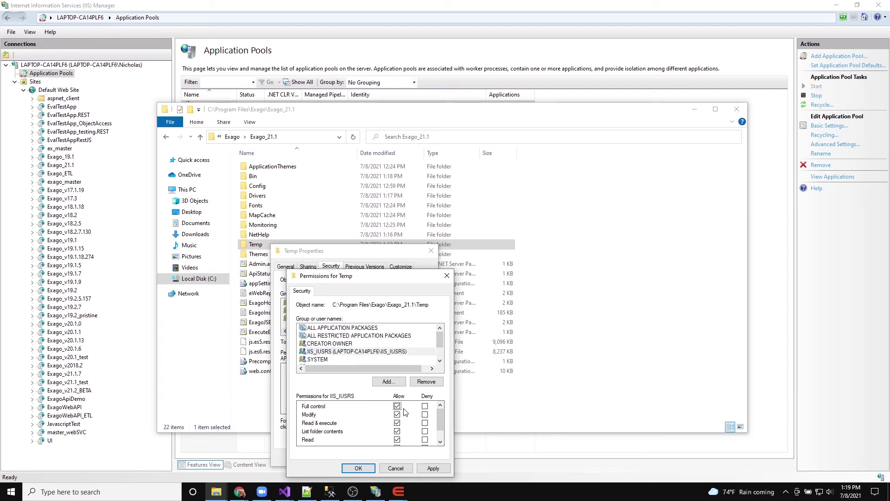
left_click(433, 468)
left_click(343, 456)
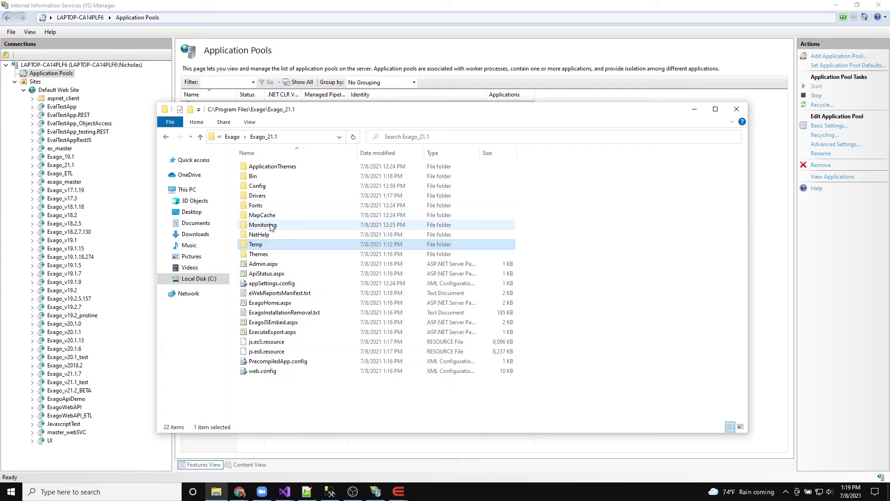
Check the MapCache and Drivers folder properties for IIS_IUSRS Full control.
left_click(262, 214)
key("alt+Return")
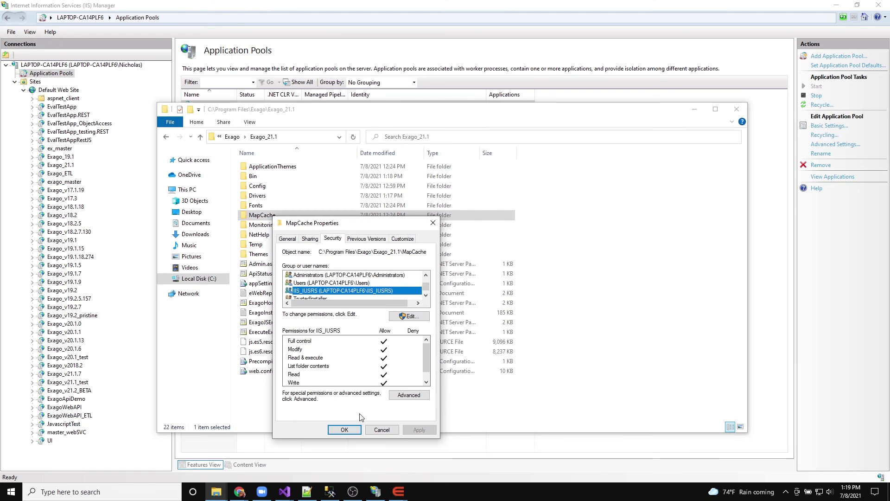
key("Escape")
right_click(272, 196)
left_click(299, 442)
left_click(334, 218)
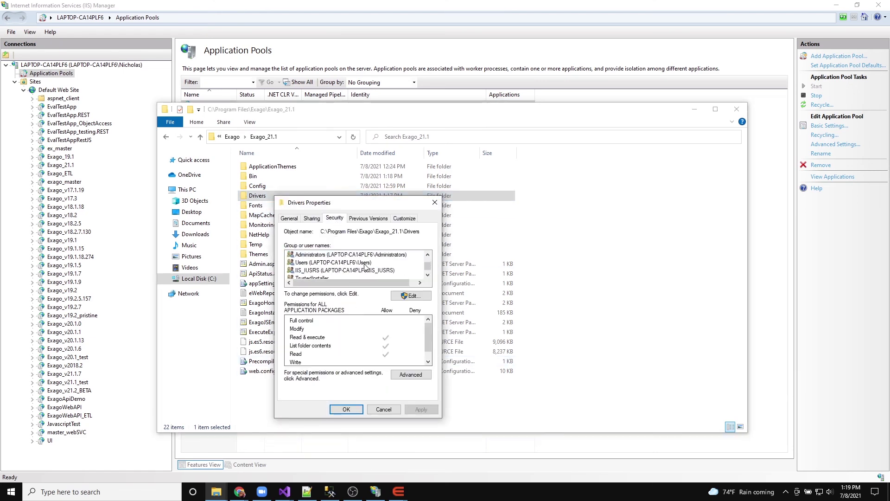
left_click(344, 262)
left_click(345, 409)
Verify IIS_IUSRS has Full control on the ApplicationThemes folder.
left_click(278, 167)
right_click(278, 167)
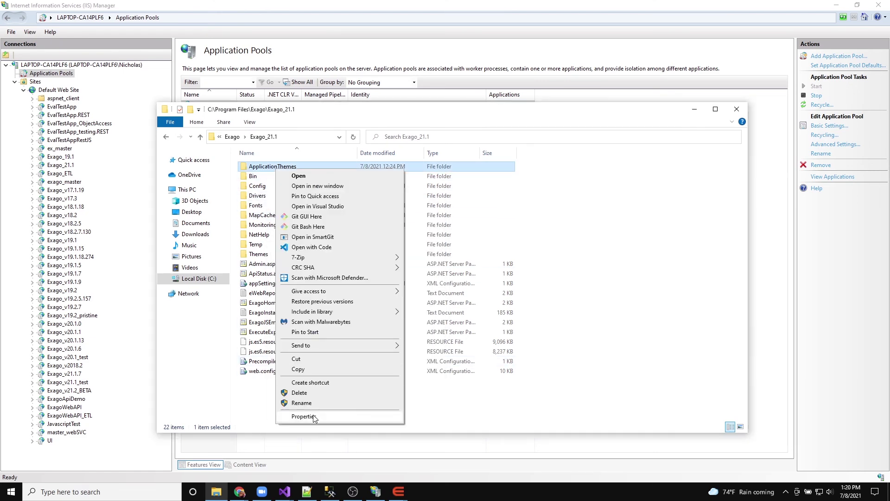
left_click(301, 417)
left_click(339, 191)
left_click(341, 243)
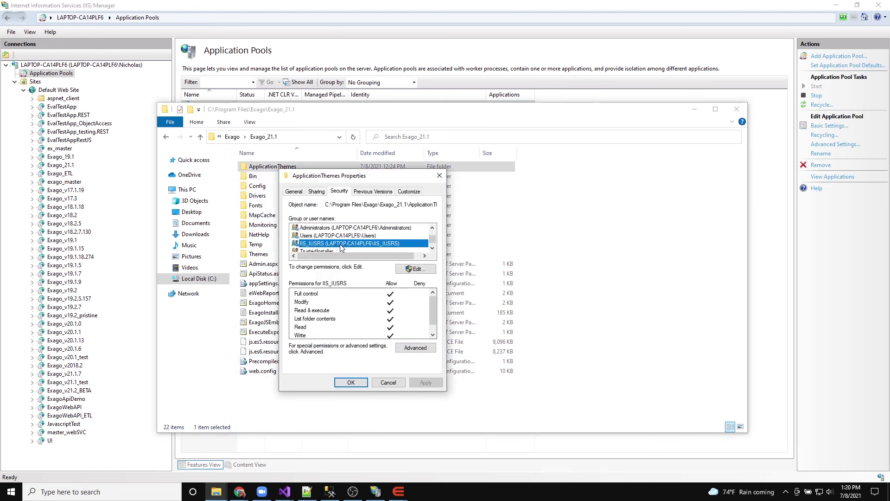
left_click(352, 383)
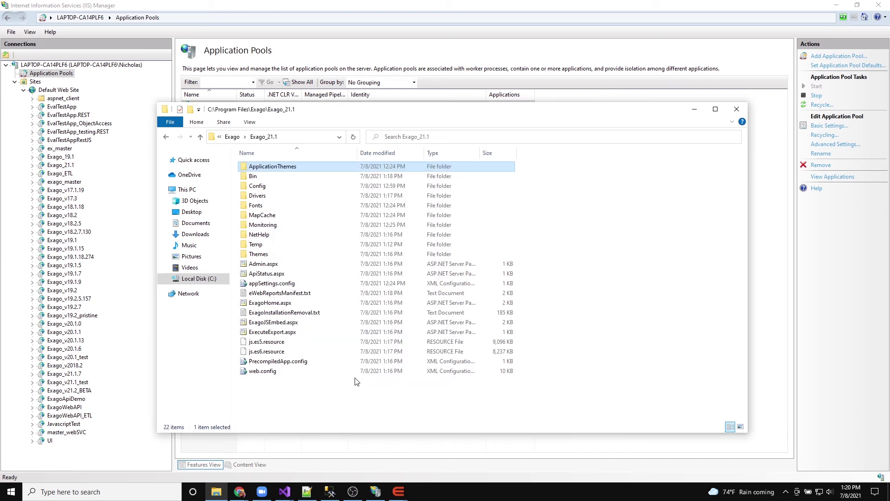
left_click(258, 11)
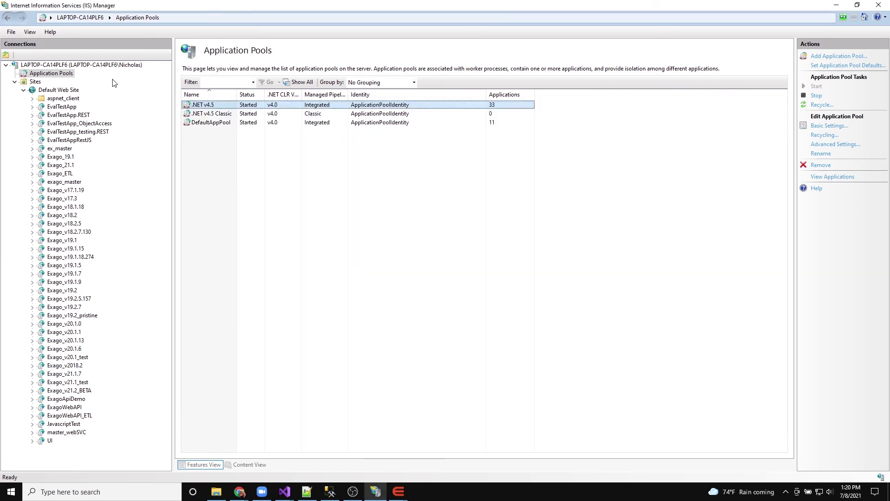
Check the server and Default Web Site actions, confirming the site is already running.
left_click(64, 65)
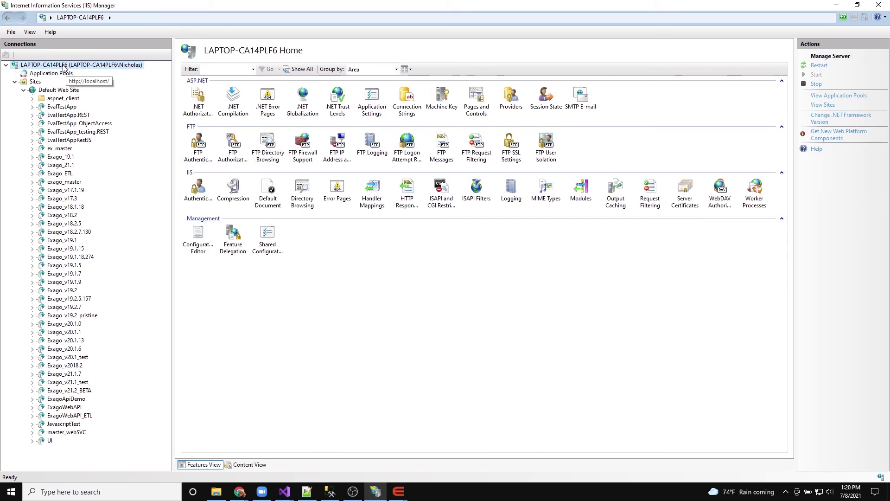
right_click(63, 66)
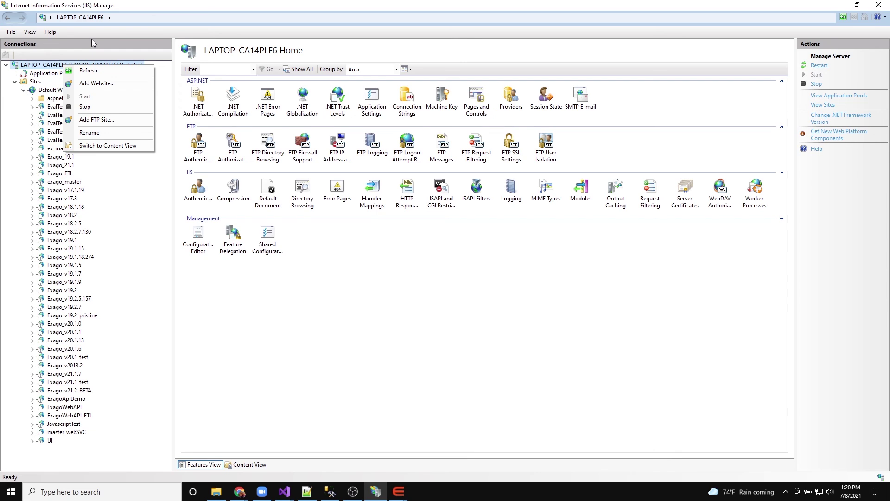
left_click(53, 89)
left_click(51, 90)
right_click(50, 91)
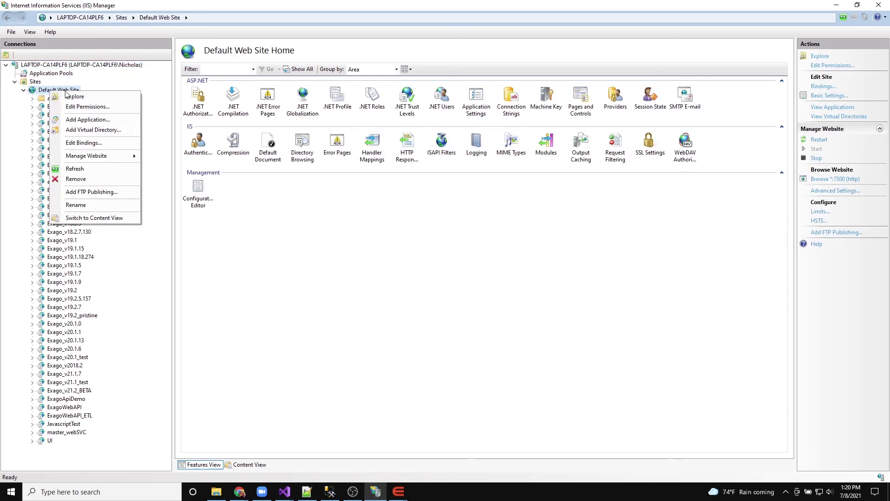
mouse_move(114, 156)
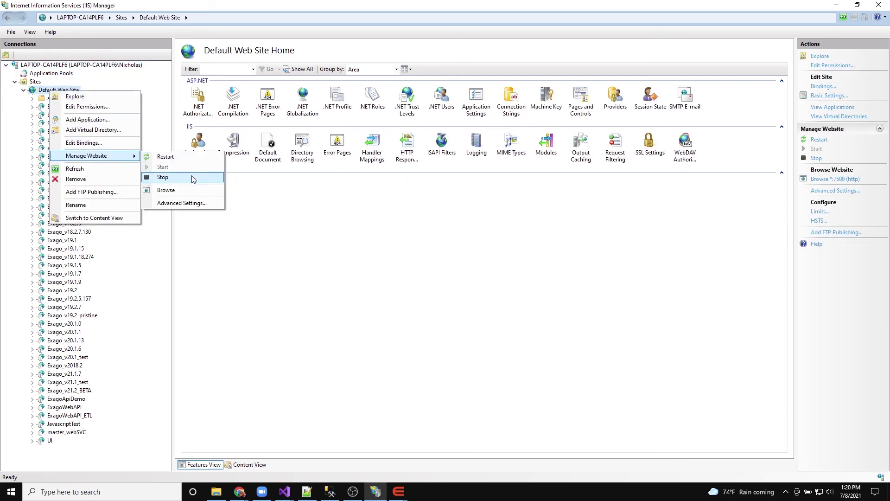
left_click(348, 213)
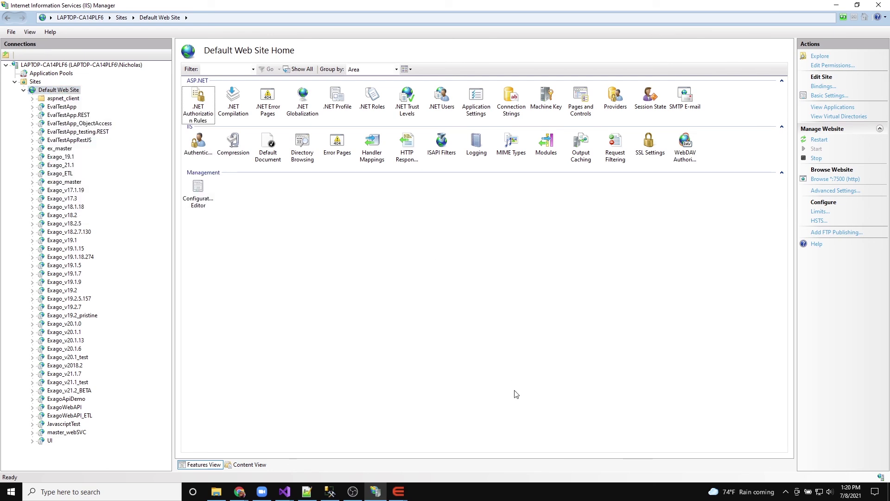
Load localhost:7500/Exago_21.1/admin.aspx in Chrome.
mouse_move(240, 491)
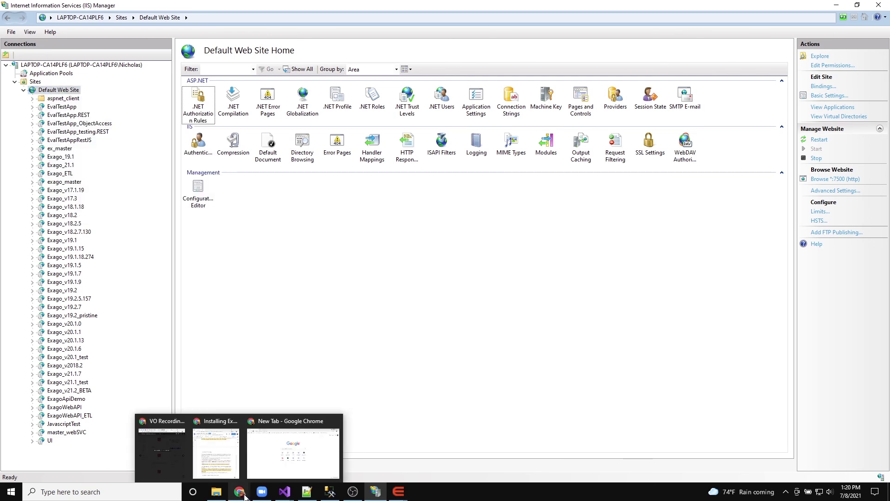
left_click(277, 472)
left_click(204, 25)
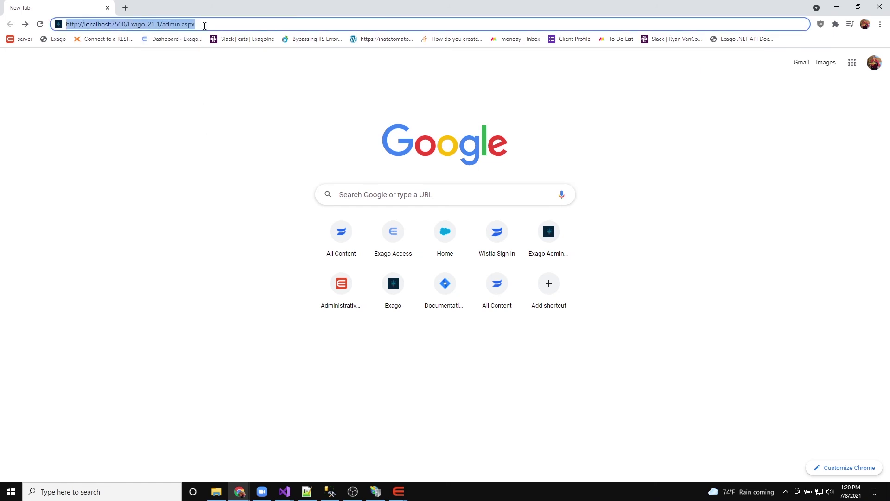
key("Return")
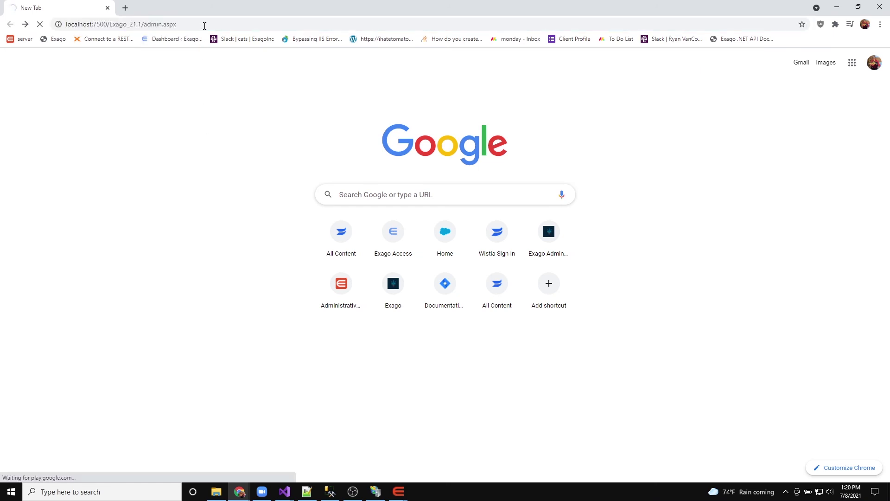